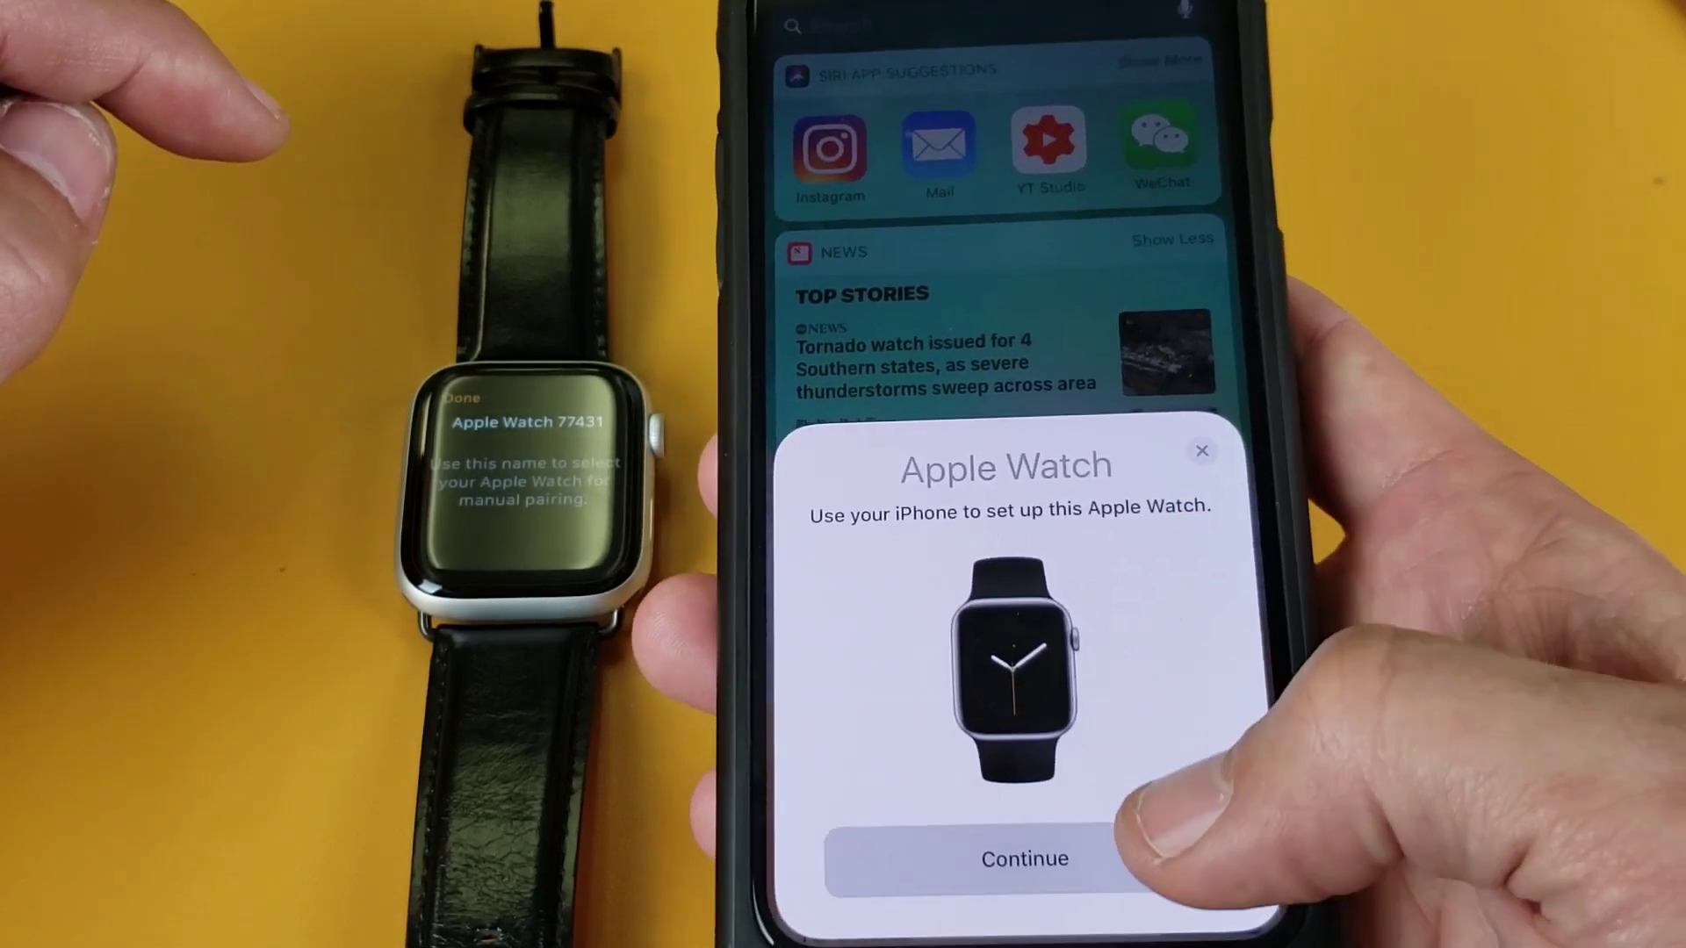
click(1198, 490)
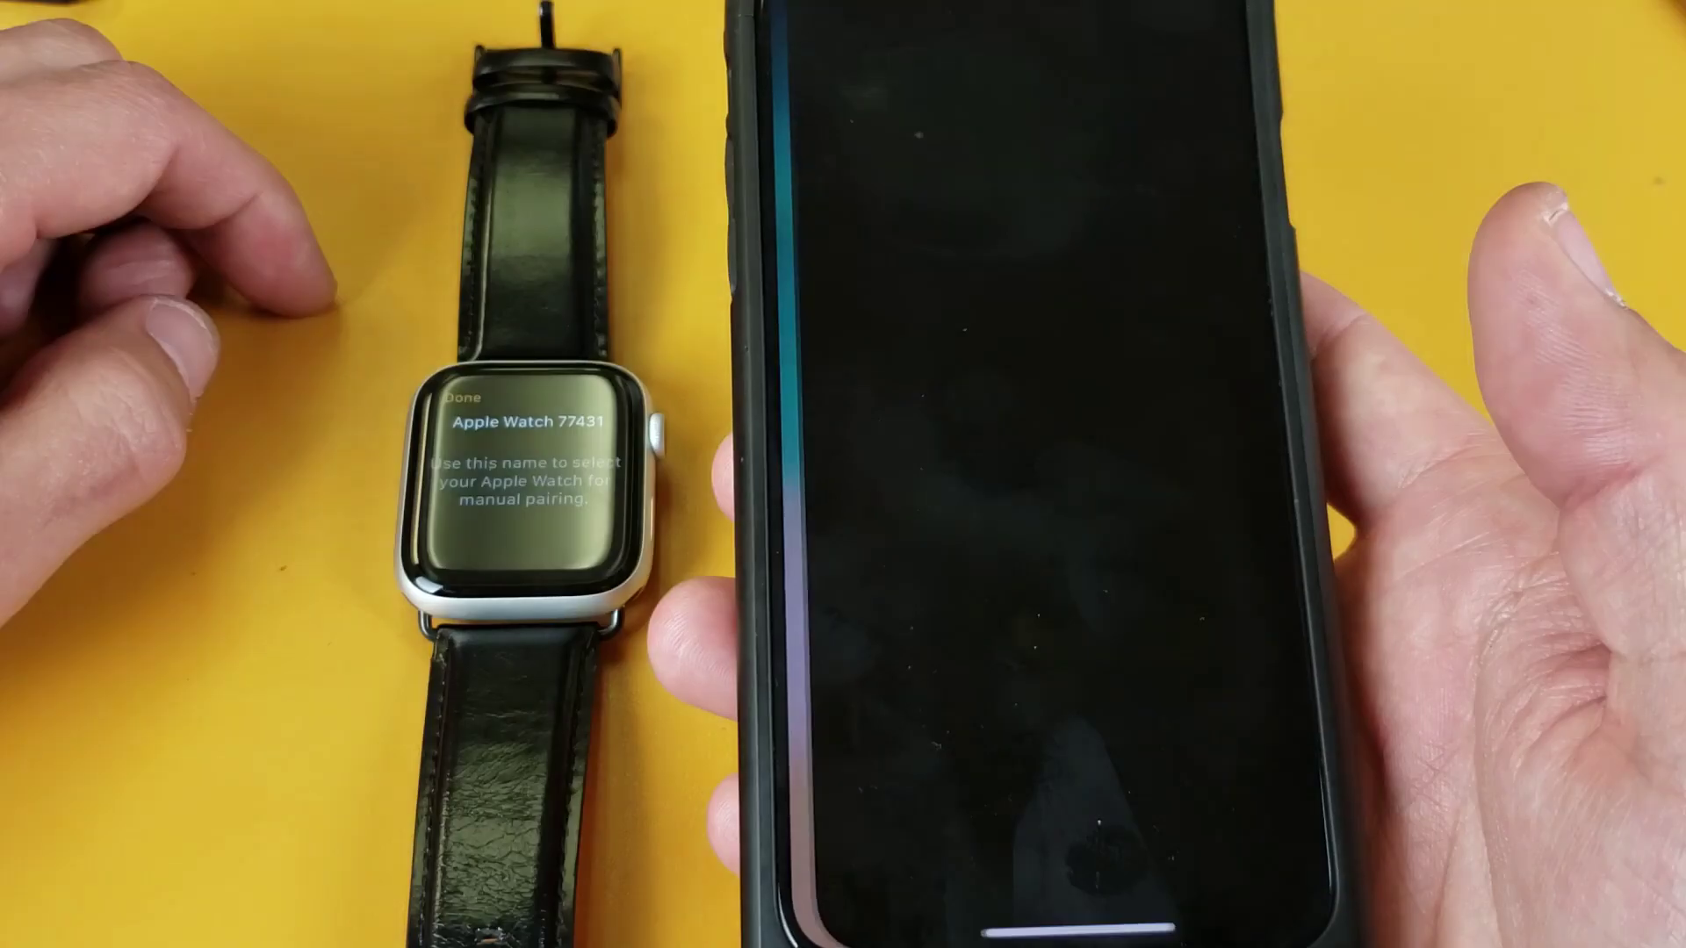